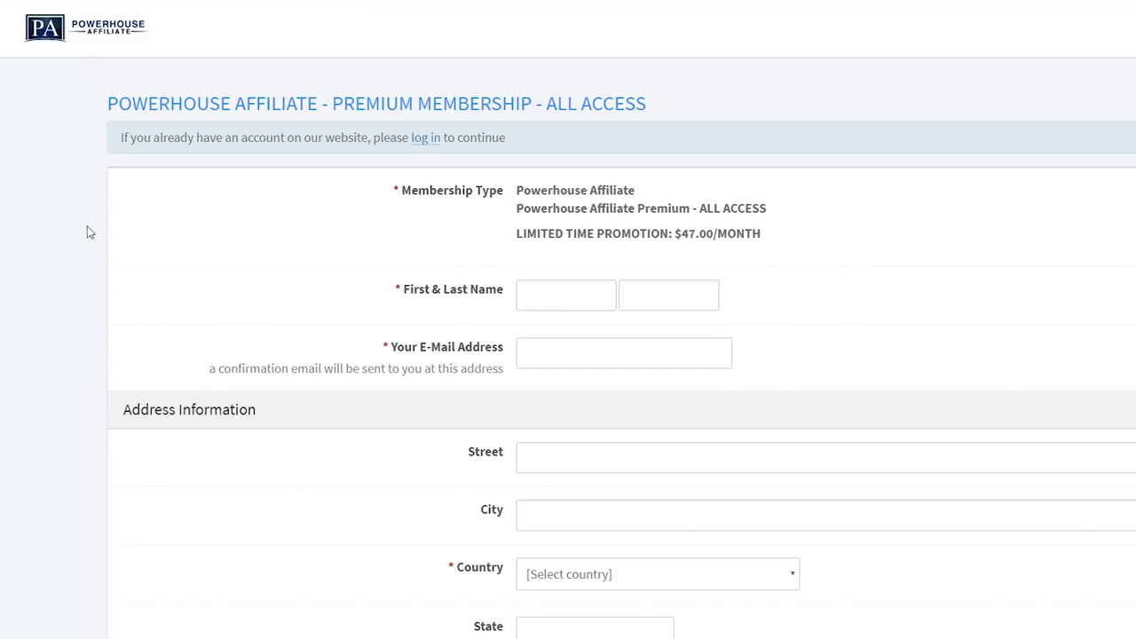
Step: Review the premium membership form's name, e-mail, address, country, coupon code and payment system fields
{"action": "scroll", "coordinate": [373, 274], "scroll_direction": "down", "scroll_amount": 1}
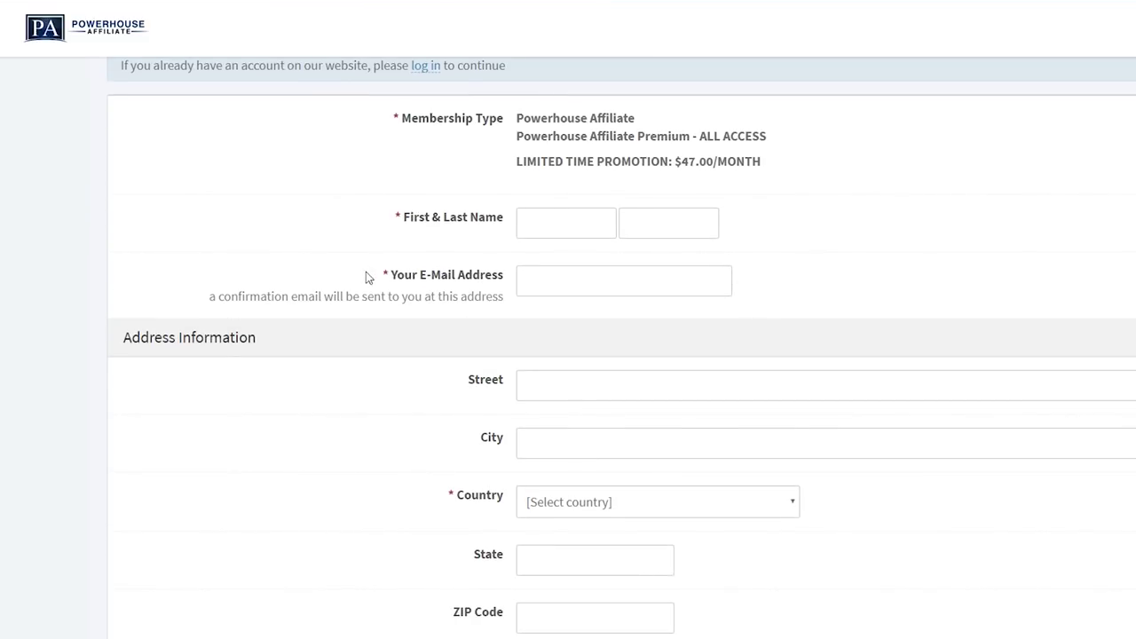
{"action": "left_click", "coordinate": [524, 229]}
{"action": "double_click", "coordinate": [369, 202]}
{"action": "left_click", "coordinate": [382, 224]}
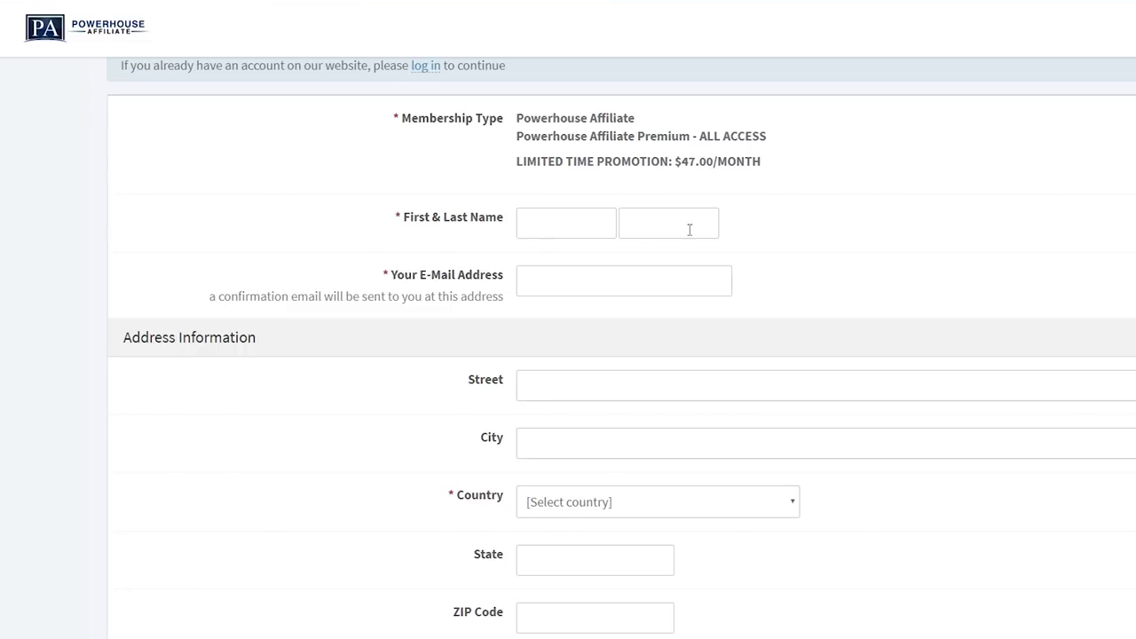
{"action": "scroll", "coordinate": [656, 229], "scroll_direction": "down", "scroll_amount": 1}
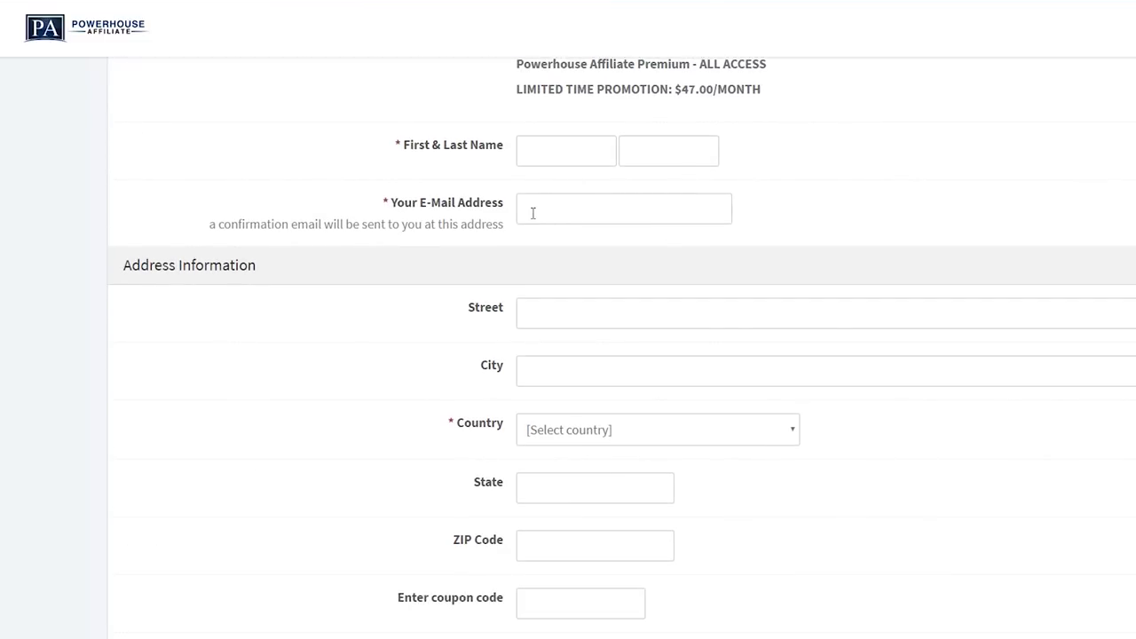
{"action": "scroll", "coordinate": [533, 213], "scroll_direction": "down", "scroll_amount": 1}
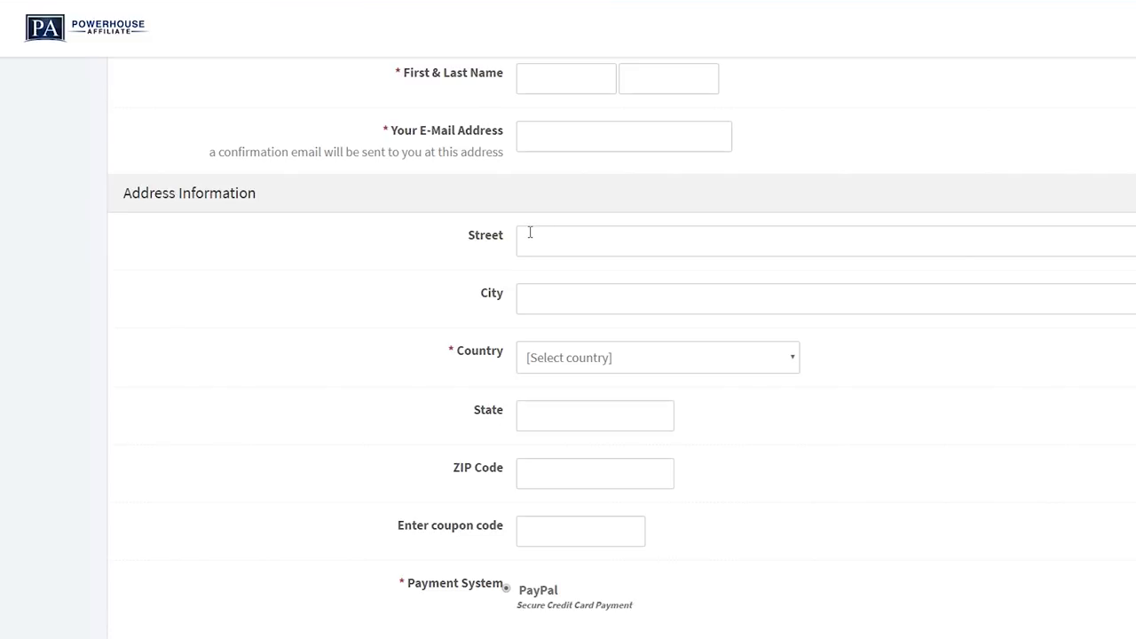
{"action": "scroll", "coordinate": [533, 261], "scroll_direction": "down", "scroll_amount": 1}
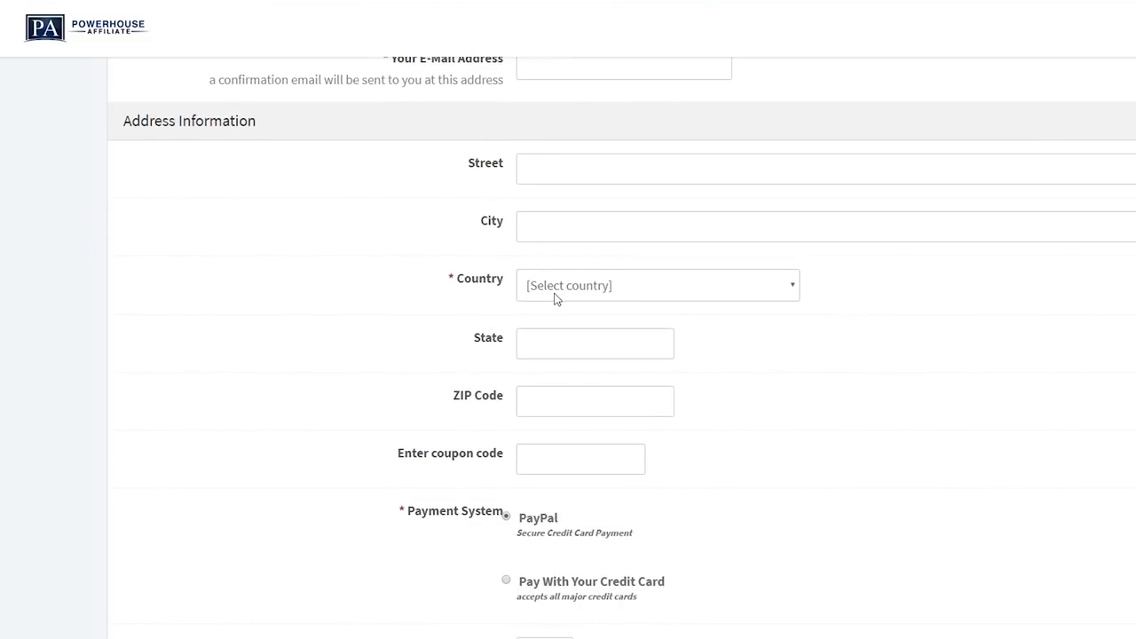
{"action": "scroll", "coordinate": [551, 297], "scroll_direction": "down", "scroll_amount": 1}
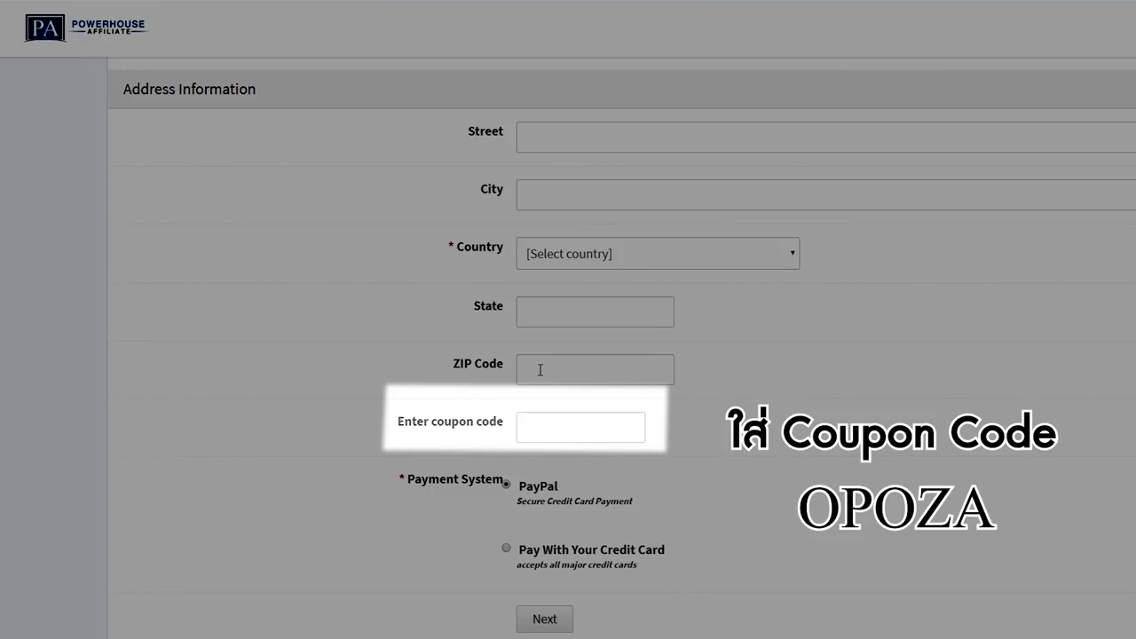
{"action": "left_click", "coordinate": [535, 425]}
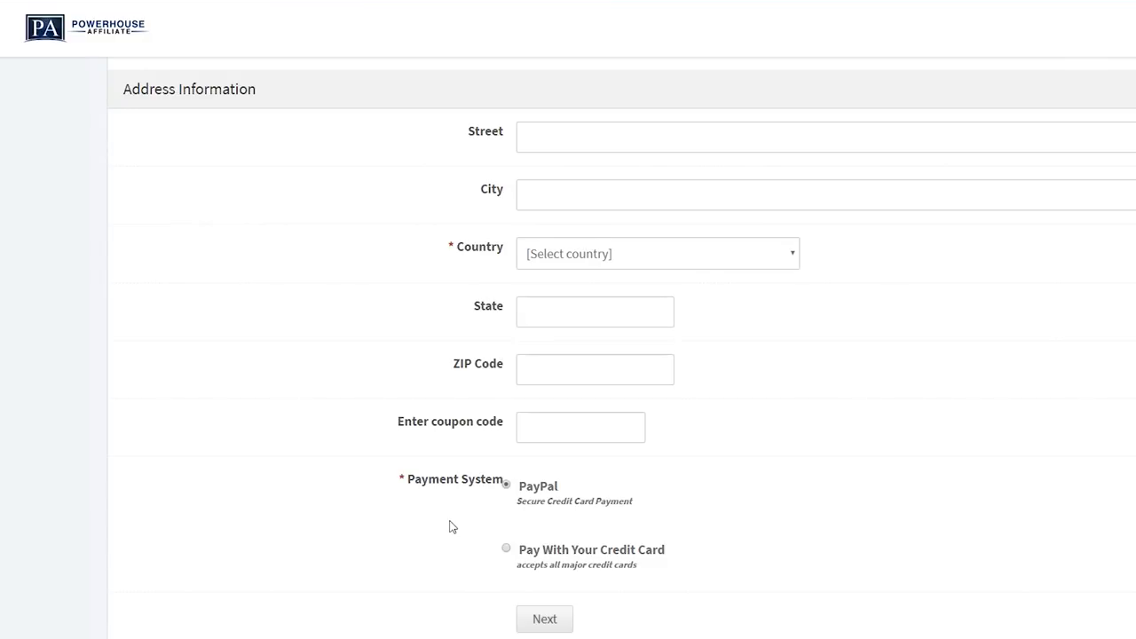
{"action": "scroll", "coordinate": [449, 528], "scroll_direction": "up", "scroll_amount": 3}
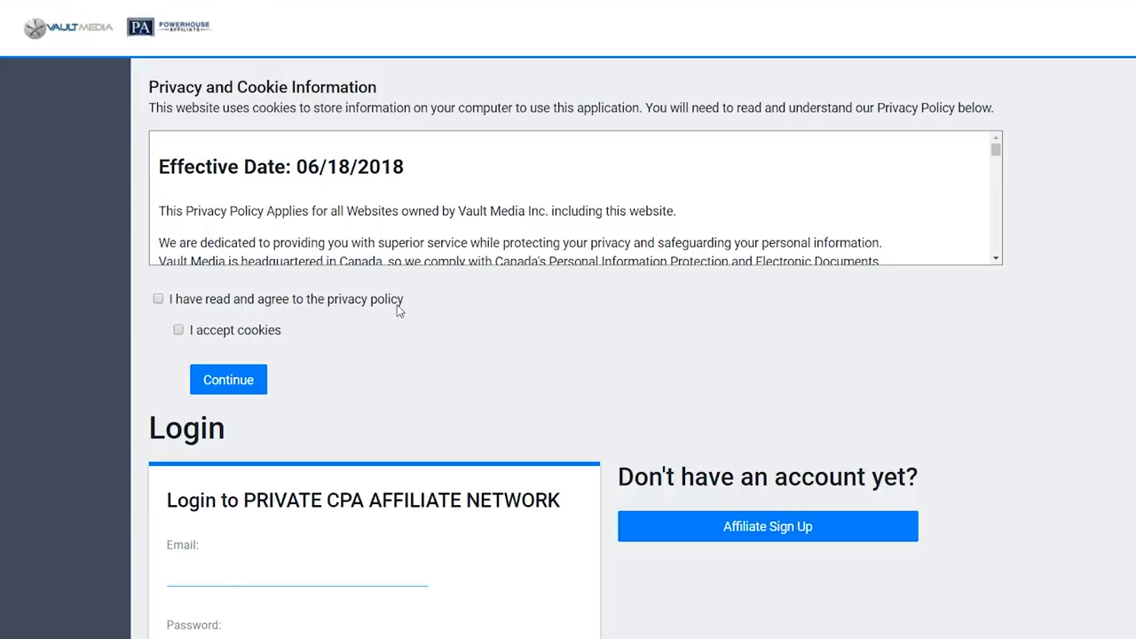
Step: Agree to the privacy policy, accept cookies, and open the affiliate sign-up form
{"action": "left_click", "coordinate": [158, 299]}
{"action": "left_click", "coordinate": [178, 330]}
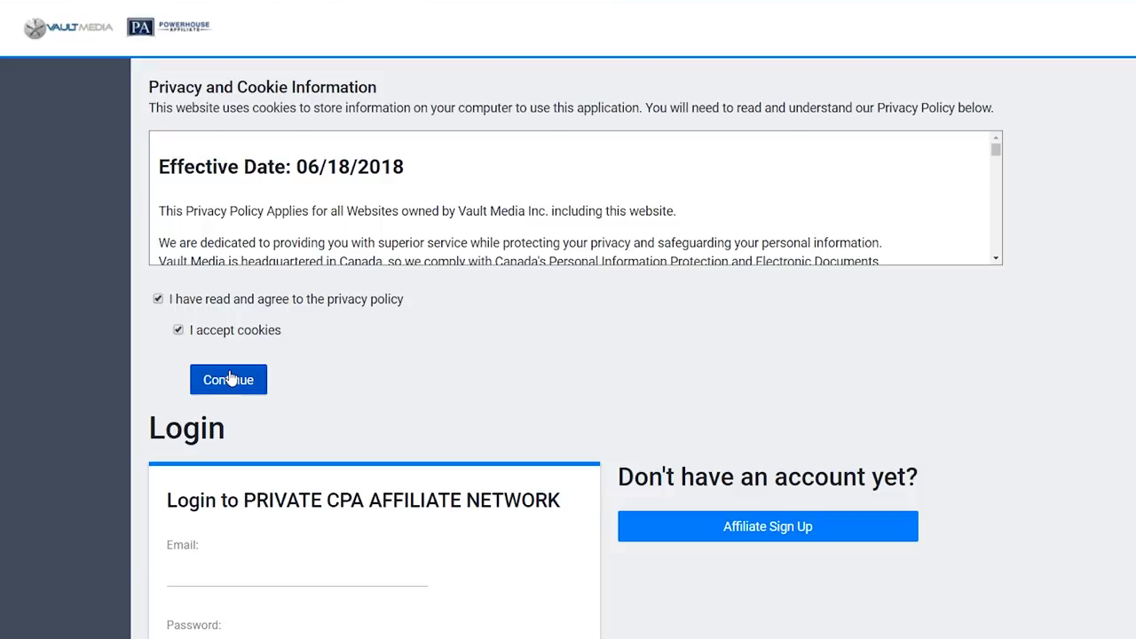
{"action": "left_click", "coordinate": [235, 384]}
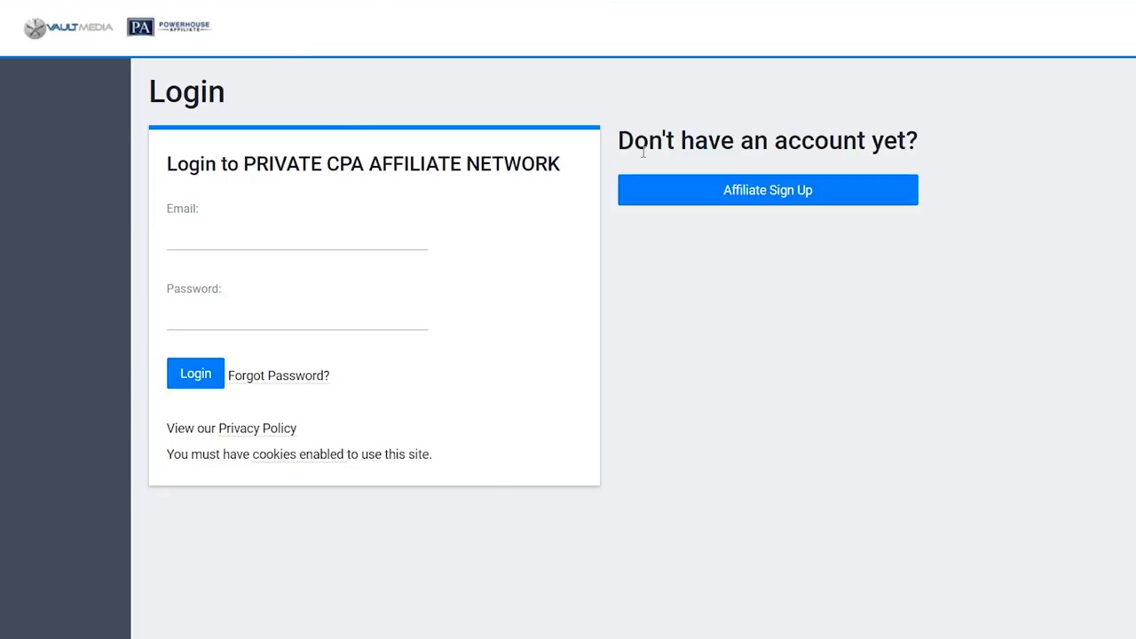
{"action": "left_click", "coordinate": [761, 197]}
Step: Review the sign-up form's Account Details and User Details fields, through to the premium username question under Additional Questions
{"action": "scroll", "coordinate": [514, 246], "scroll_direction": "down", "scroll_amount": 3}
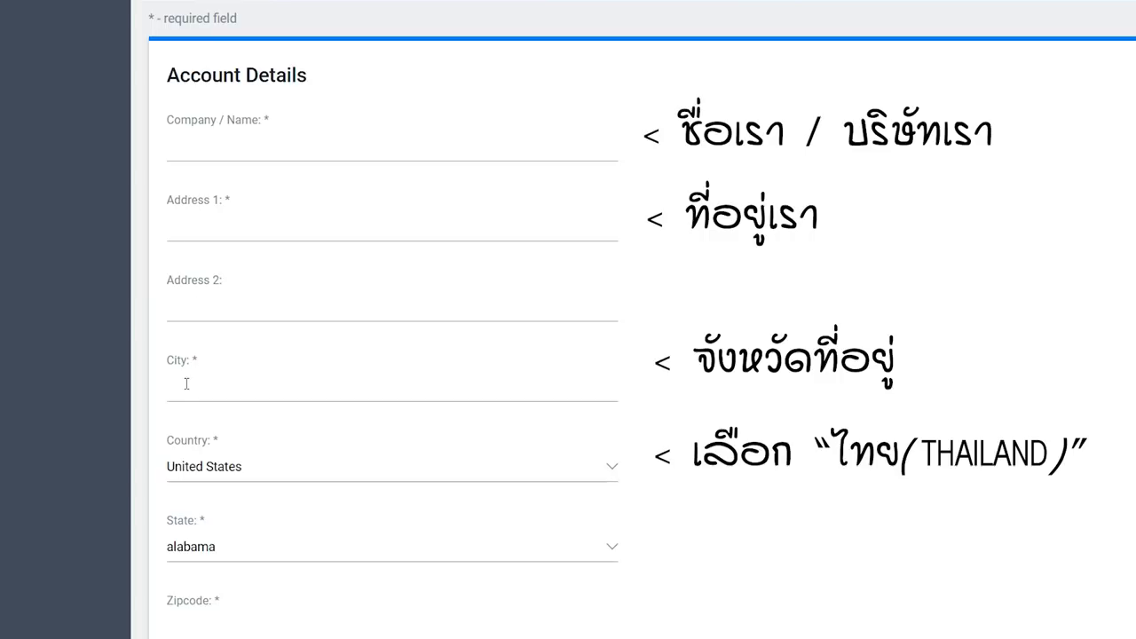
{"action": "scroll", "coordinate": [187, 384], "scroll_direction": "down", "scroll_amount": 1}
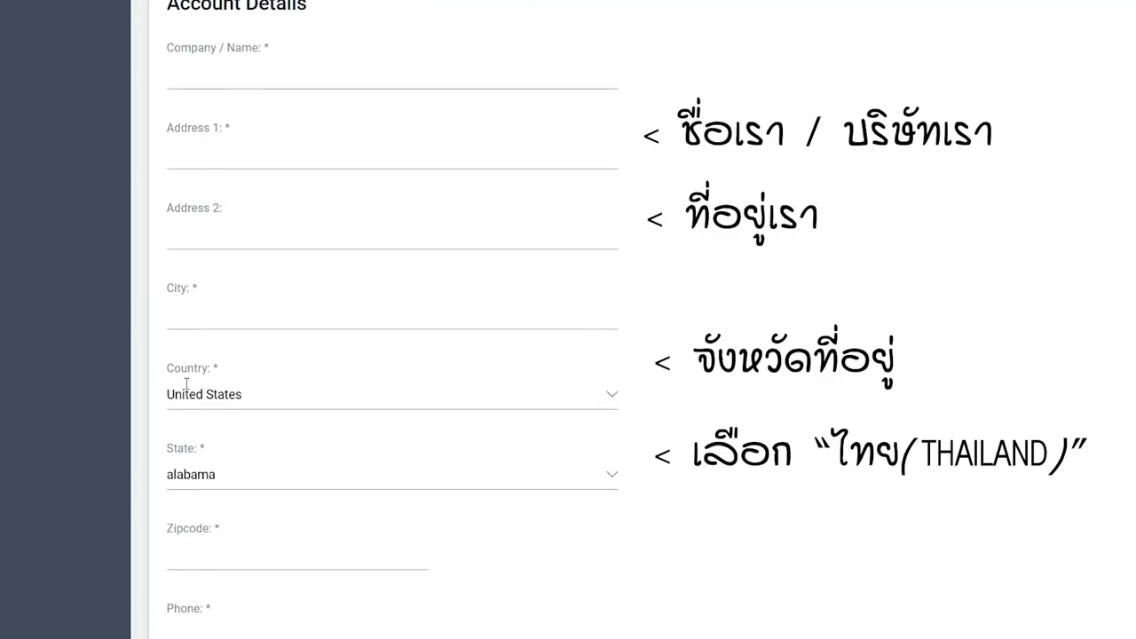
{"action": "scroll", "coordinate": [193, 395], "scroll_direction": "down", "scroll_amount": 1}
{"action": "scroll", "coordinate": [193, 394], "scroll_direction": "down", "scroll_amount": 1}
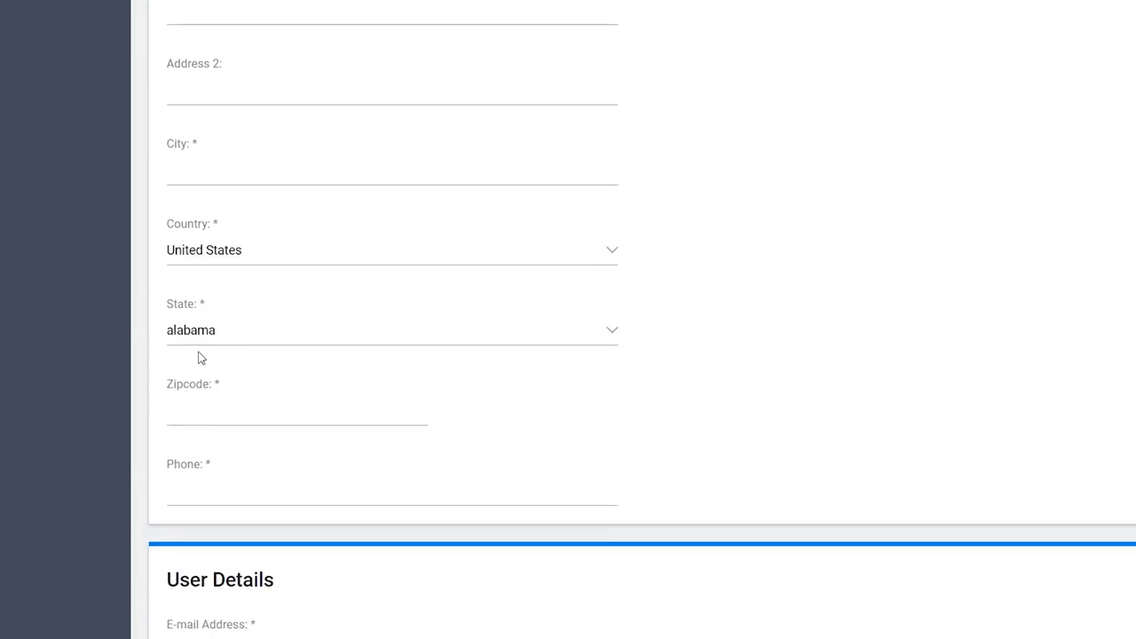
{"action": "scroll", "coordinate": [204, 342], "scroll_direction": "down", "scroll_amount": 1}
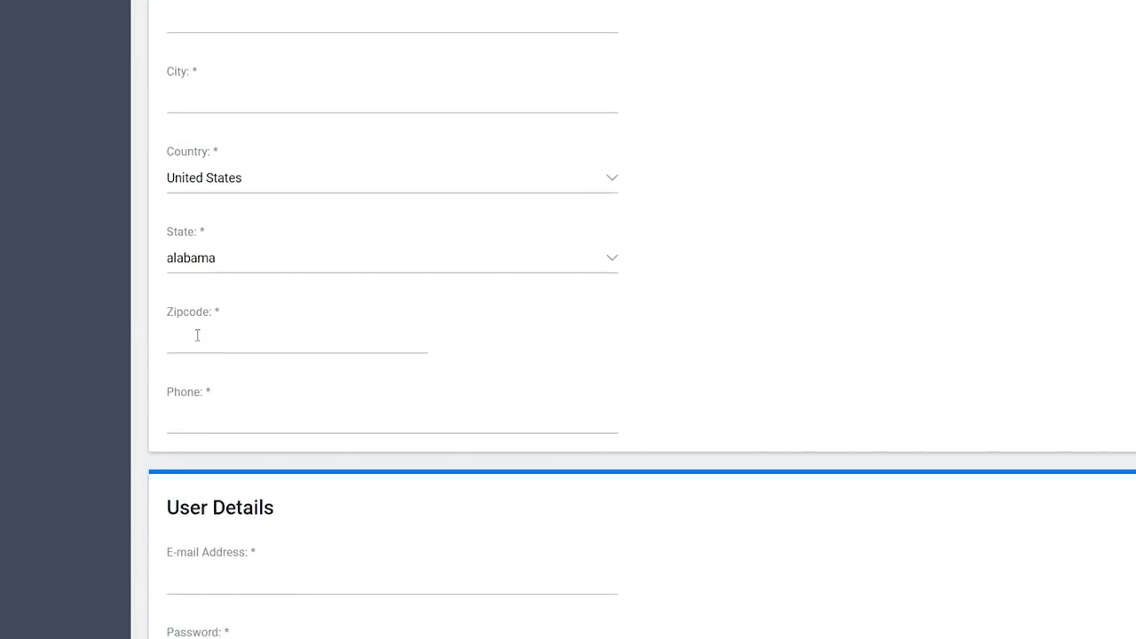
{"action": "scroll", "coordinate": [197, 335], "scroll_direction": "down", "scroll_amount": 1}
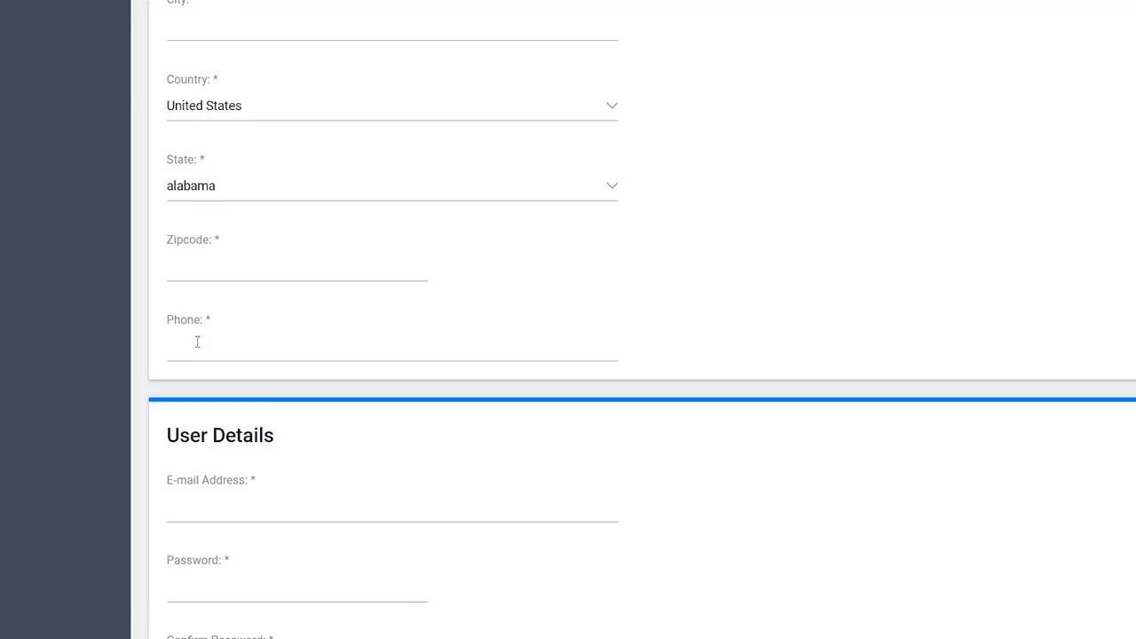
{"action": "scroll", "coordinate": [197, 342], "scroll_direction": "down", "scroll_amount": 3}
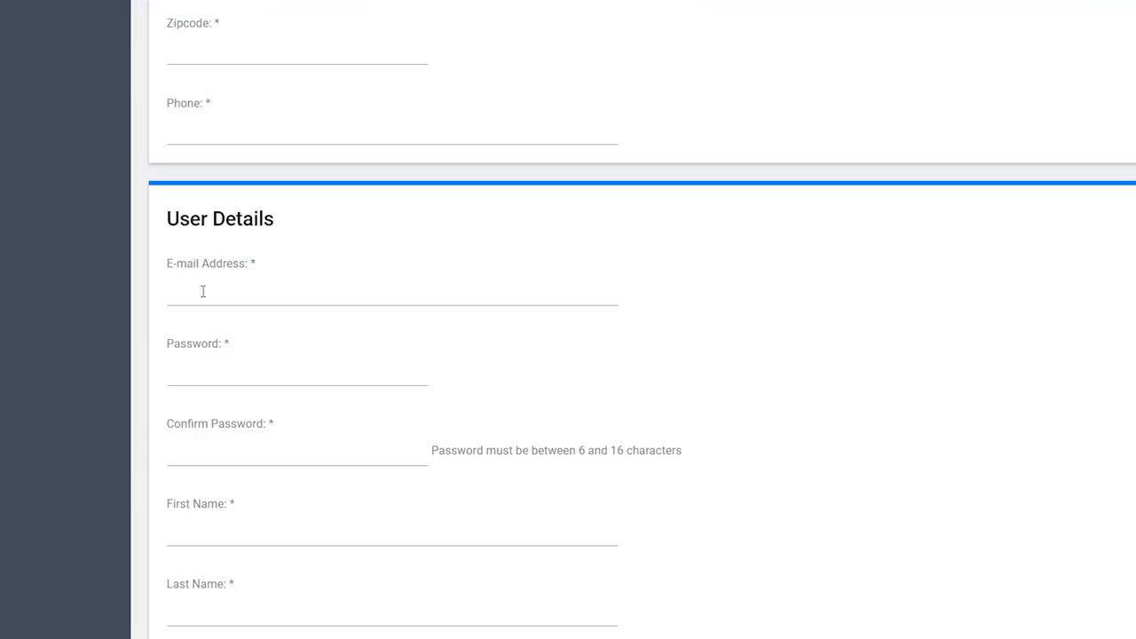
{"action": "scroll", "coordinate": [202, 291], "scroll_direction": "down", "scroll_amount": 1}
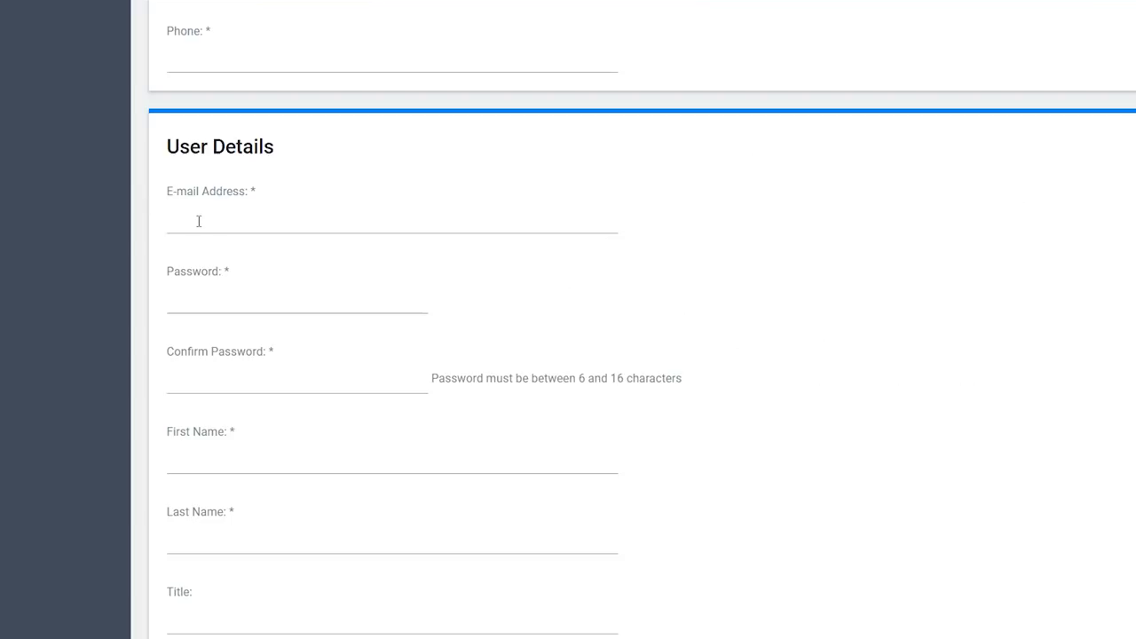
{"action": "scroll", "coordinate": [198, 221], "scroll_direction": "down", "scroll_amount": 1}
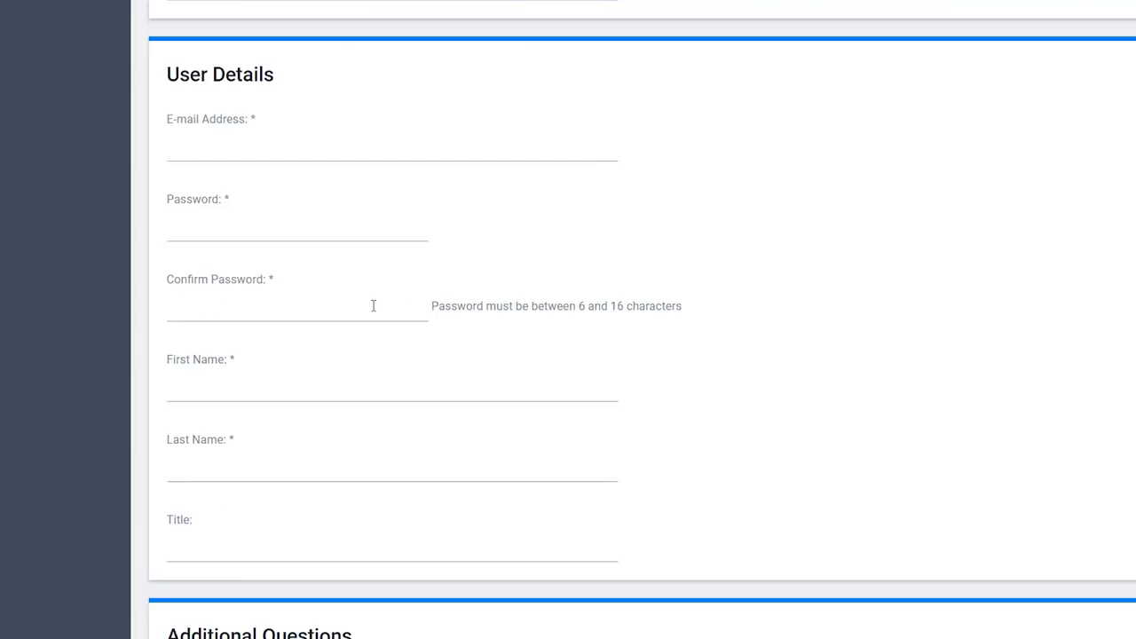
{"action": "scroll", "coordinate": [375, 328], "scroll_direction": "down", "scroll_amount": 1}
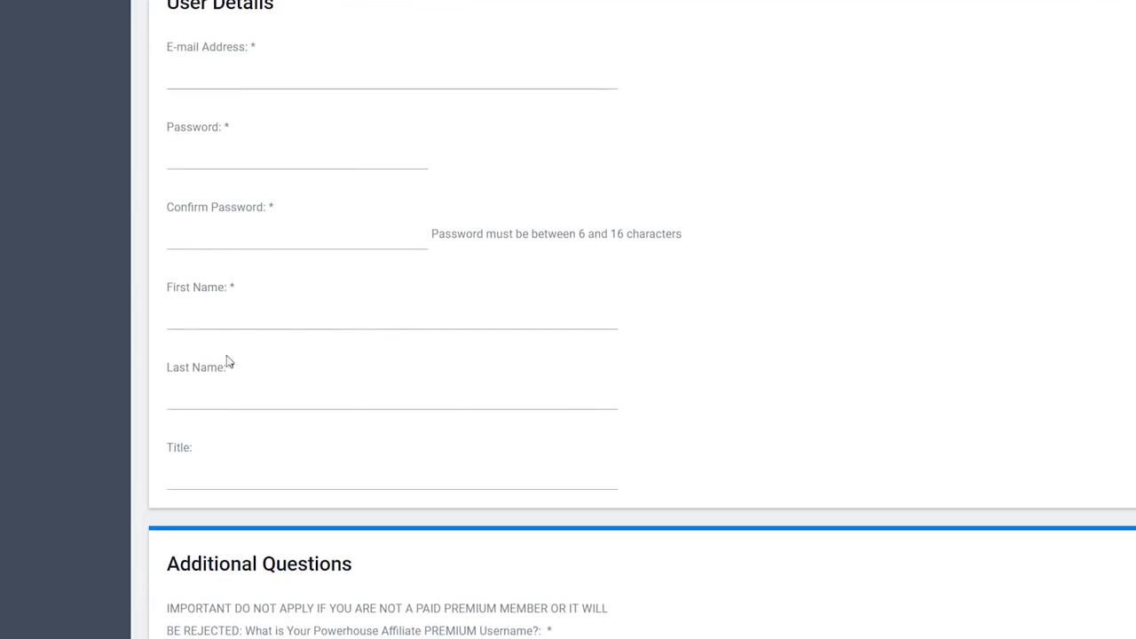
{"action": "scroll", "coordinate": [215, 395], "scroll_direction": "down", "scroll_amount": 1}
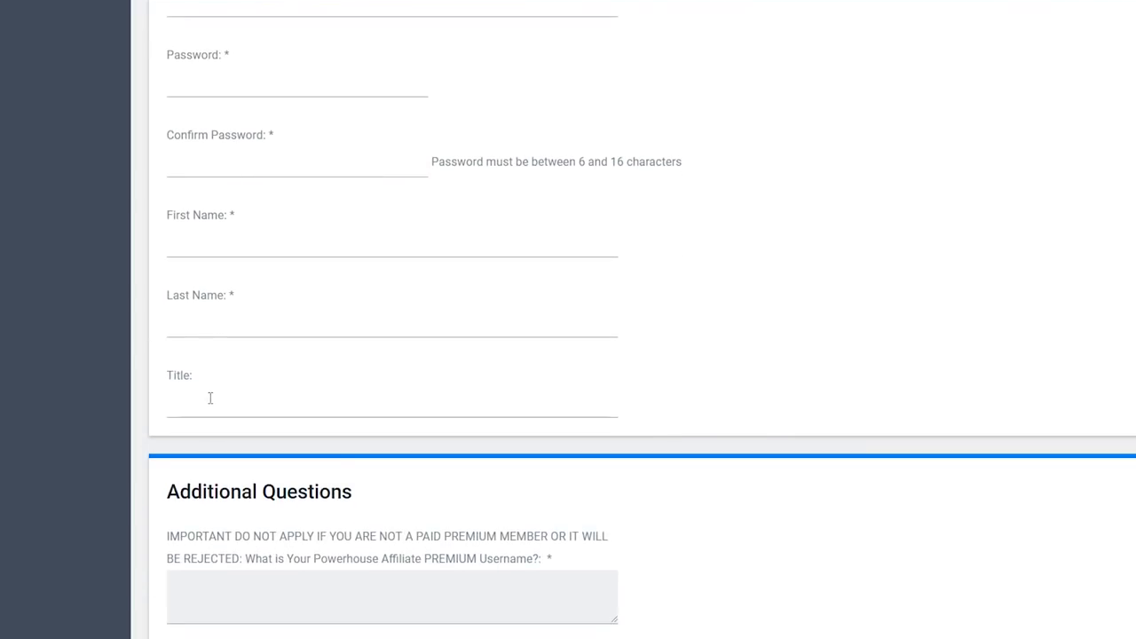
{"action": "scroll", "coordinate": [209, 398], "scroll_direction": "down", "scroll_amount": 1}
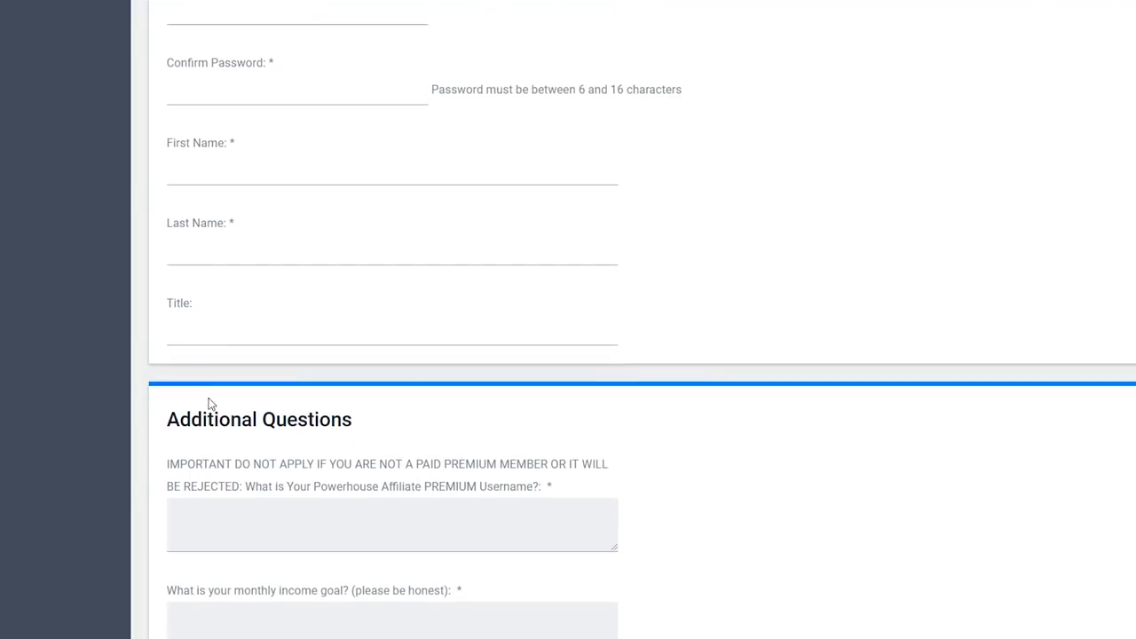
{"action": "scroll", "coordinate": [210, 404], "scroll_direction": "down", "scroll_amount": 4}
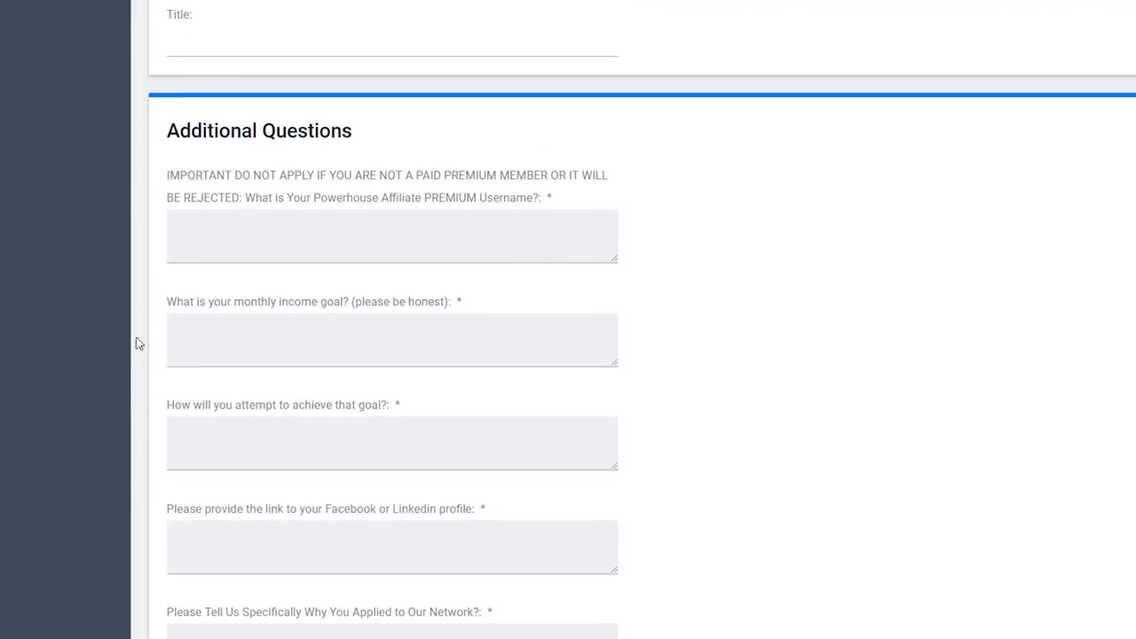
{"action": "left_click", "coordinate": [276, 227]}
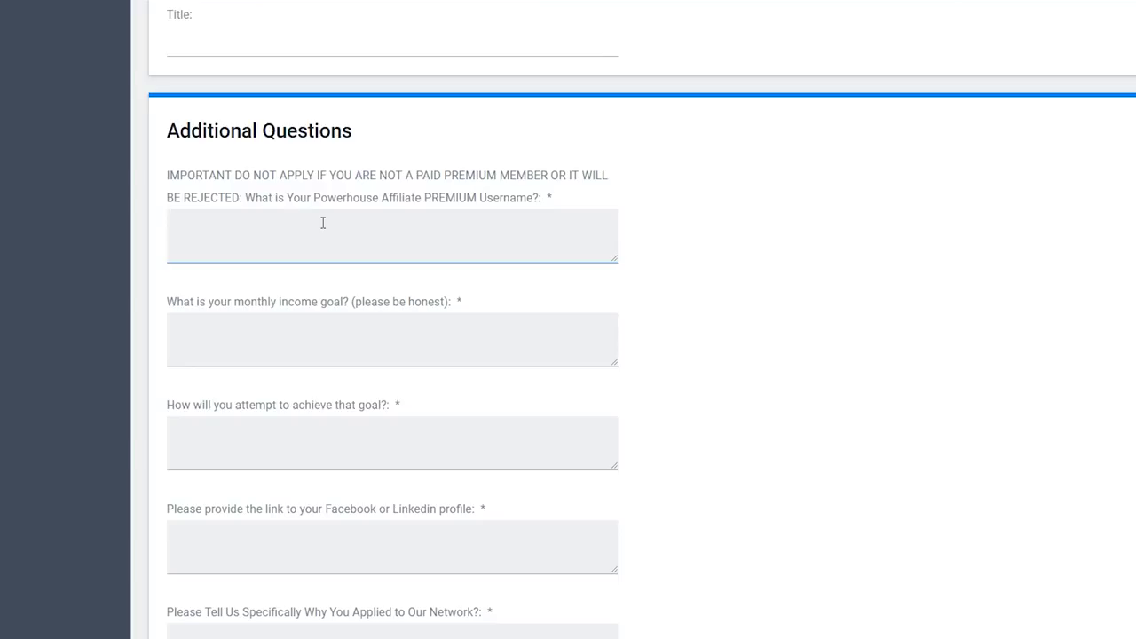
{"action": "left_click", "coordinate": [169, 227]}
{"action": "scroll", "coordinate": [205, 240], "scroll_direction": "down", "scroll_amount": 2}
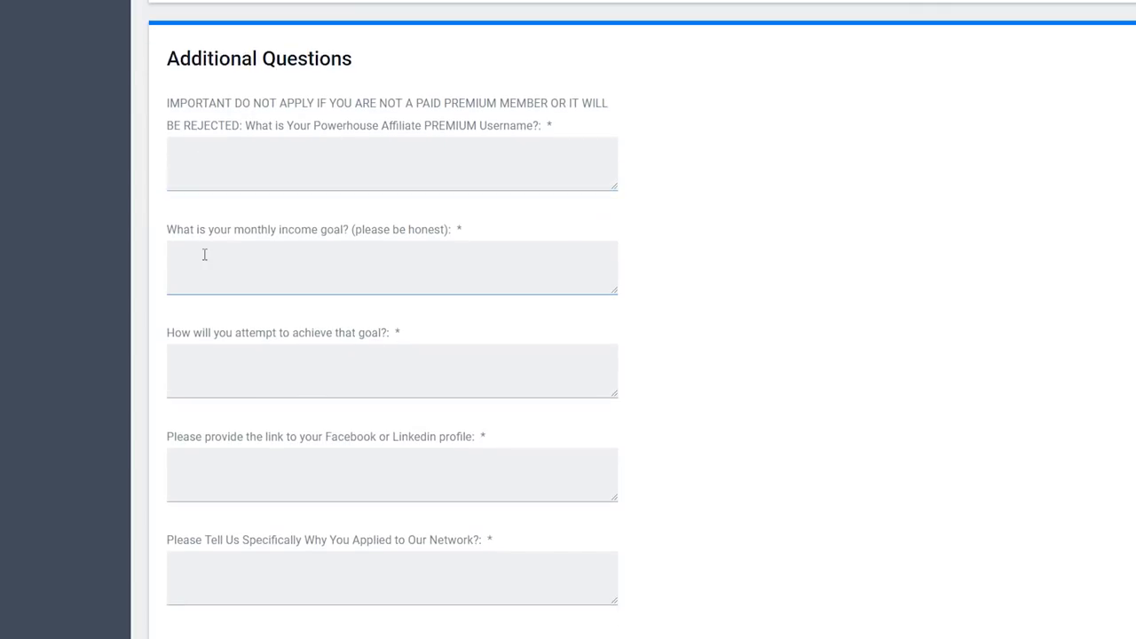
Step: Enter "$1K" as the answer to the monthly income goal question
{"action": "left_click", "coordinate": [204, 255]}
{"action": "type", "text": "$1K"}
{"action": "left_click", "coordinate": [782, 275]}
{"action": "scroll", "coordinate": [737, 284], "scroll_direction": "down", "scroll_amount": 1}
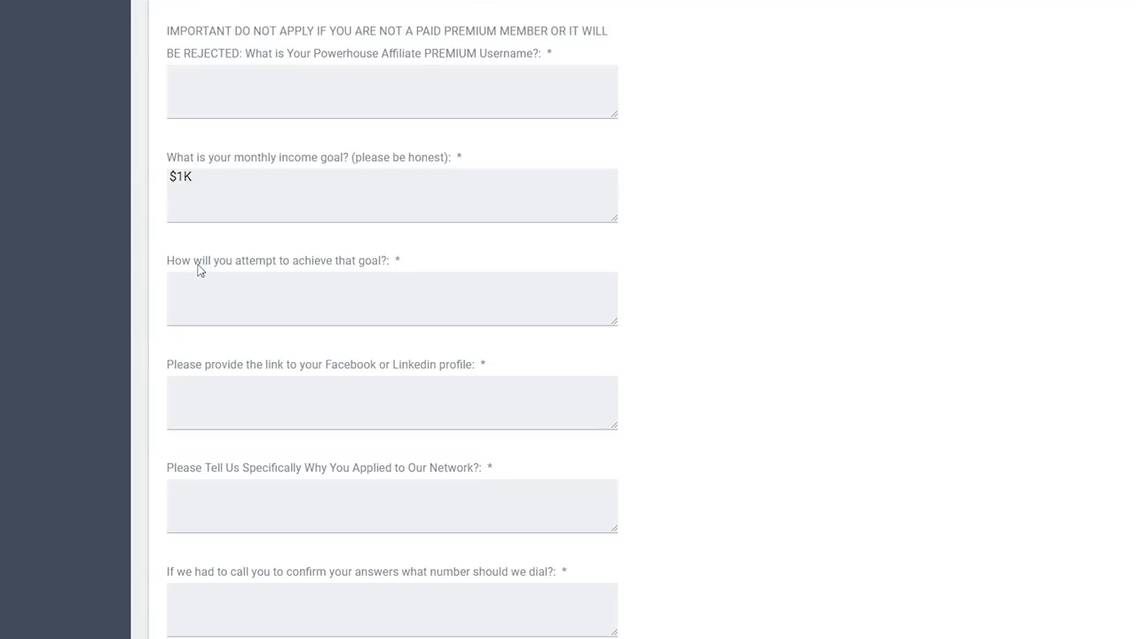
{"action": "scroll", "coordinate": [199, 270], "scroll_direction": "up", "scroll_amount": 1}
{"action": "scroll", "coordinate": [198, 258], "scroll_direction": "down", "scroll_amount": 1}
{"action": "scroll", "coordinate": [200, 262], "scroll_direction": "up", "scroll_amount": 1}
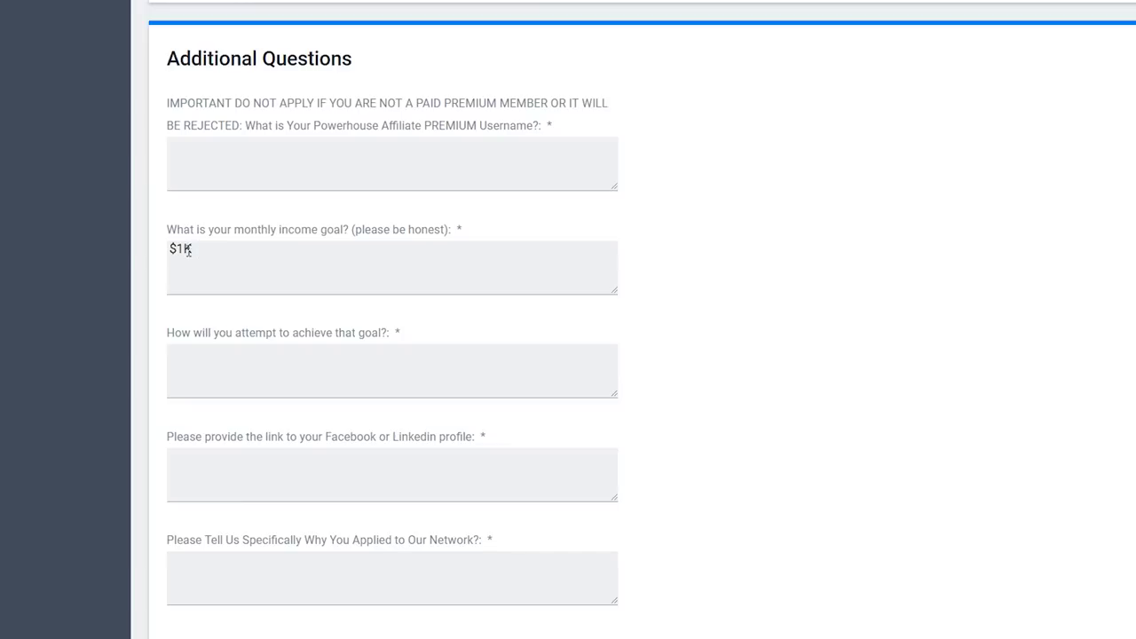
Step: Answer how the goal will be achieved with "By using my powerhouse affiliate training I just purchased"
{"action": "scroll", "coordinate": [199, 254], "scroll_direction": "down", "scroll_amount": 1}
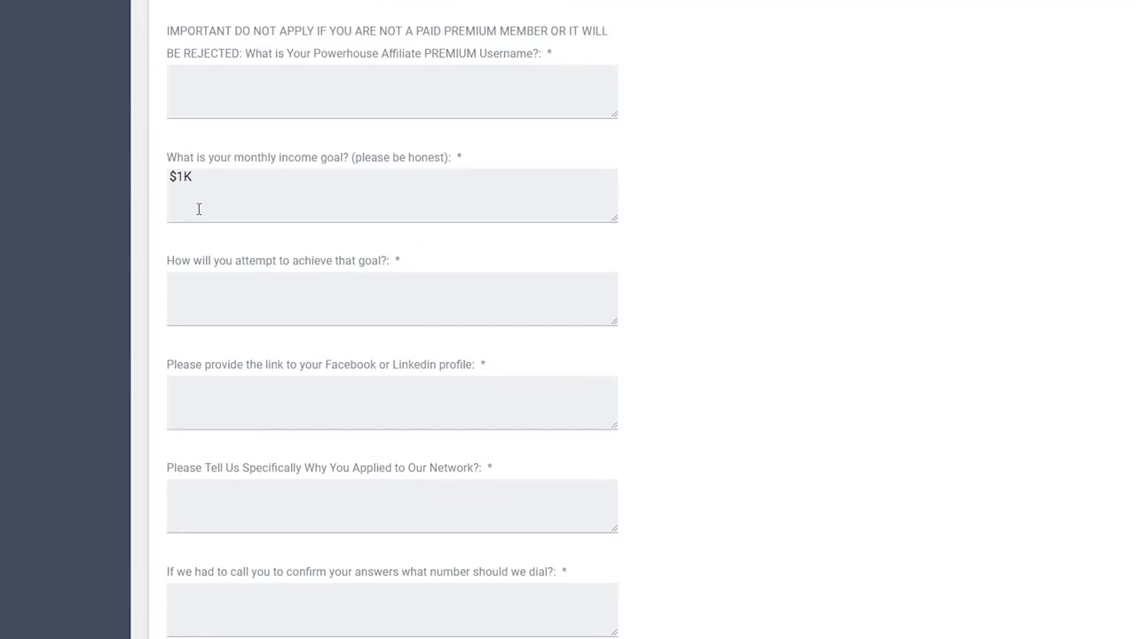
{"action": "left_click", "coordinate": [208, 285]}
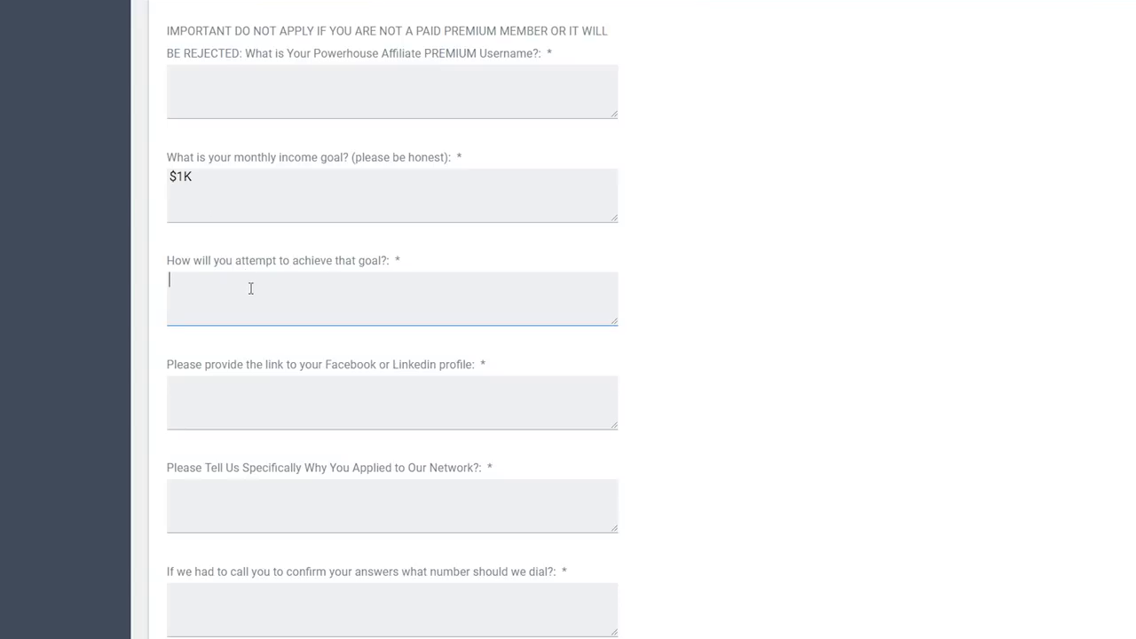
{"action": "type", "text": "By using my powerhouse affiliate training I just purchased"}
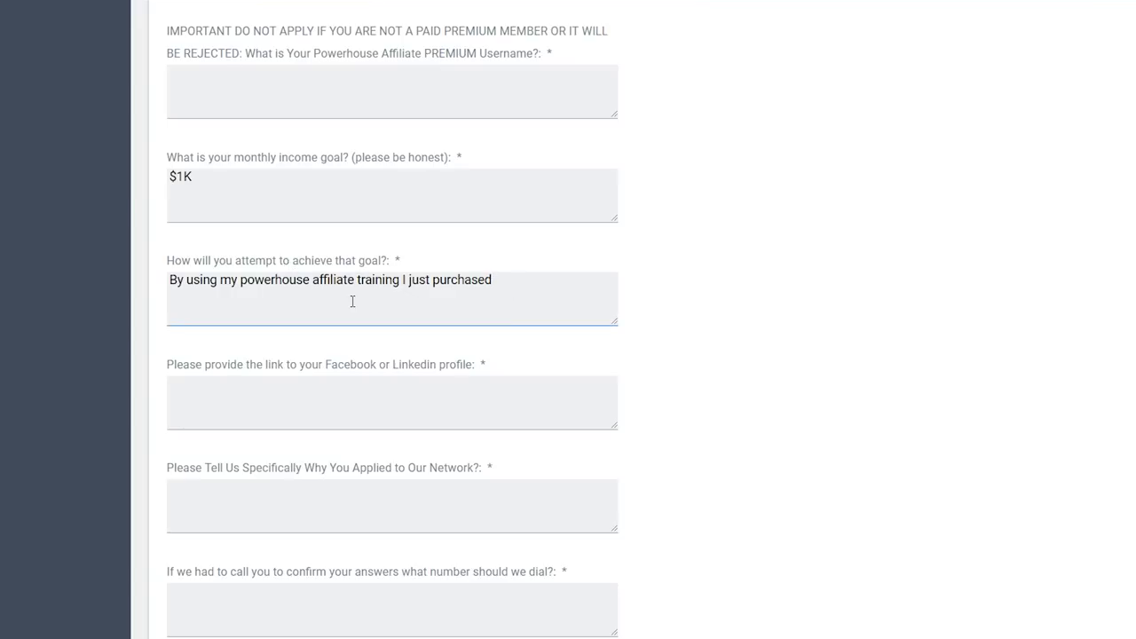
Step: Get the personal profile link from Facebook and enter it as the answer to the Facebook or LinkedIn profile question
{"action": "scroll", "coordinate": [354, 299], "scroll_direction": "down", "scroll_amount": 1}
{"action": "left_click", "coordinate": [276, 311]}
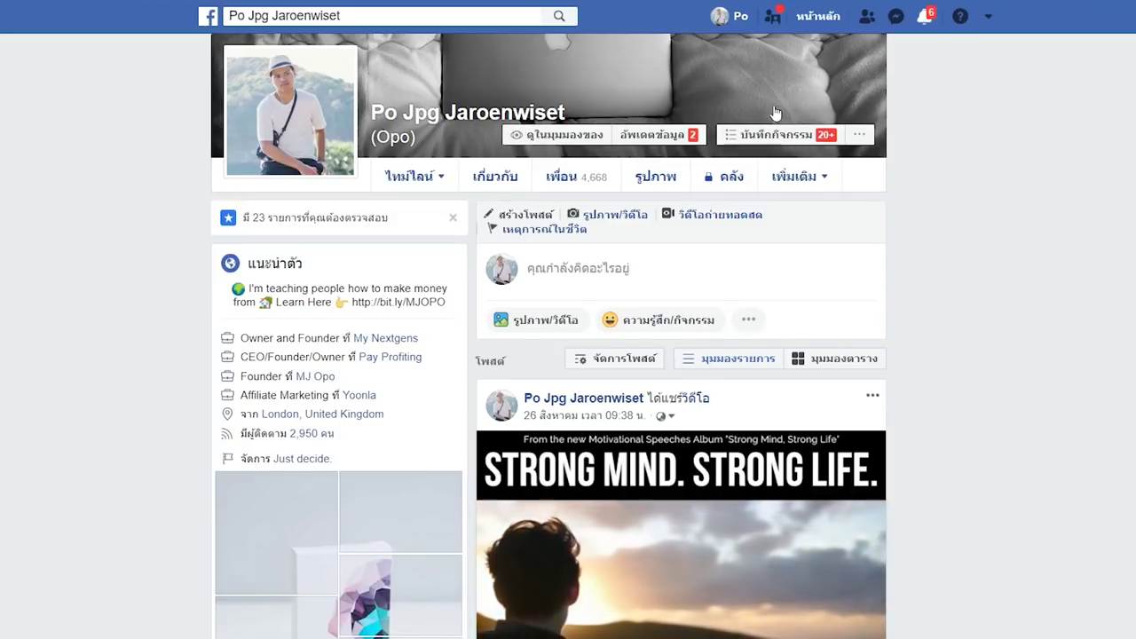
{"action": "left_click", "coordinate": [719, 20]}
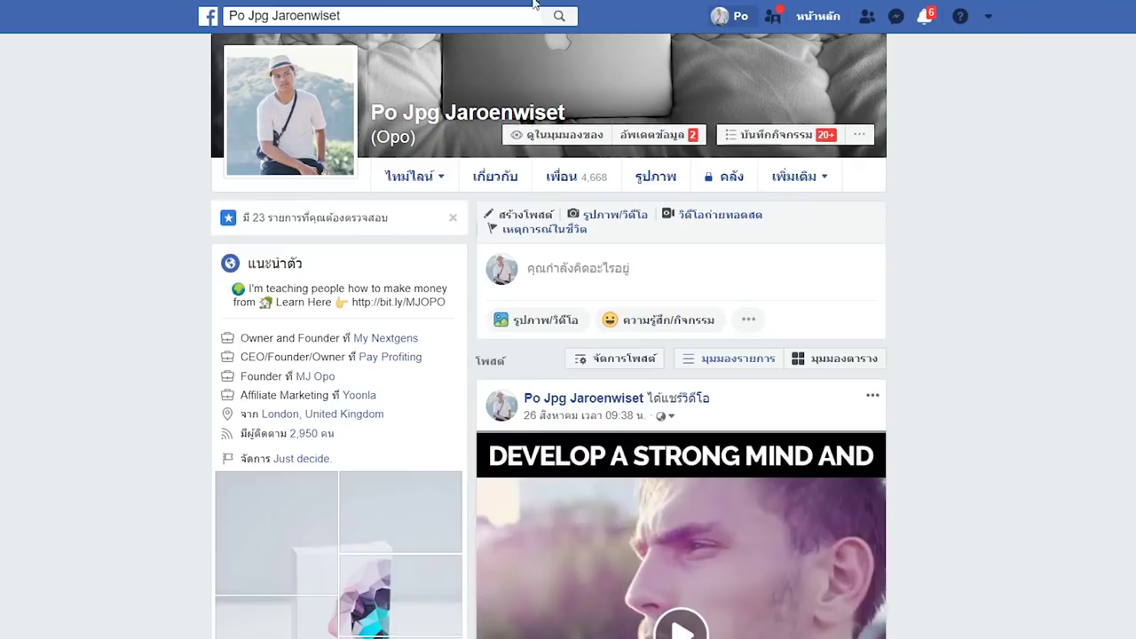
{"action": "left_click", "coordinate": [715, 35]}
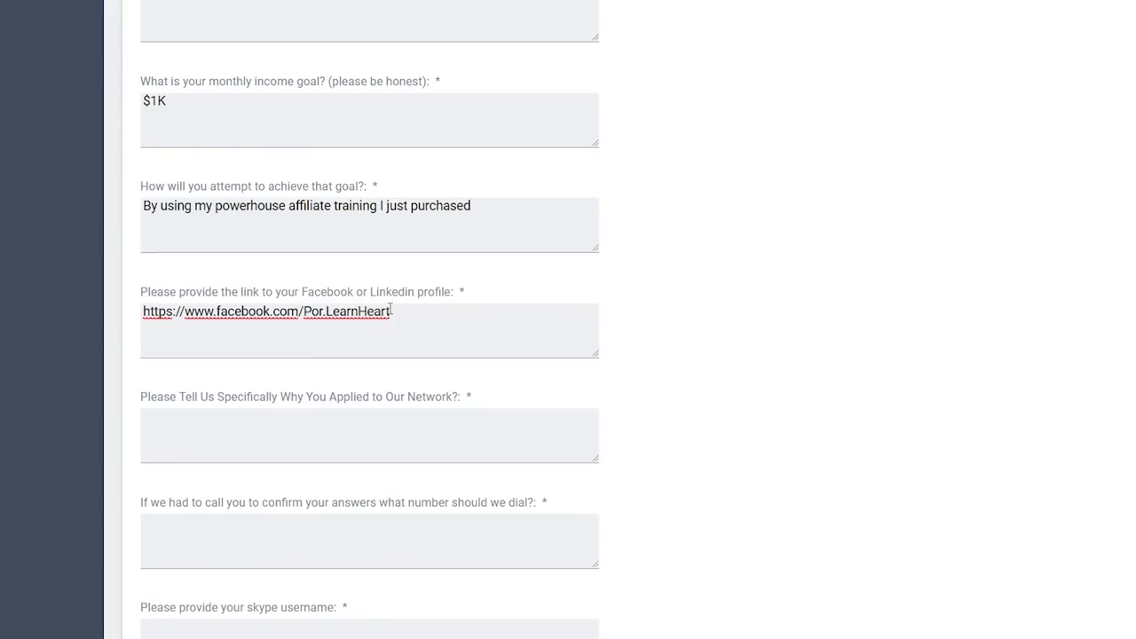
{"action": "left_click", "coordinate": [400, 313]}
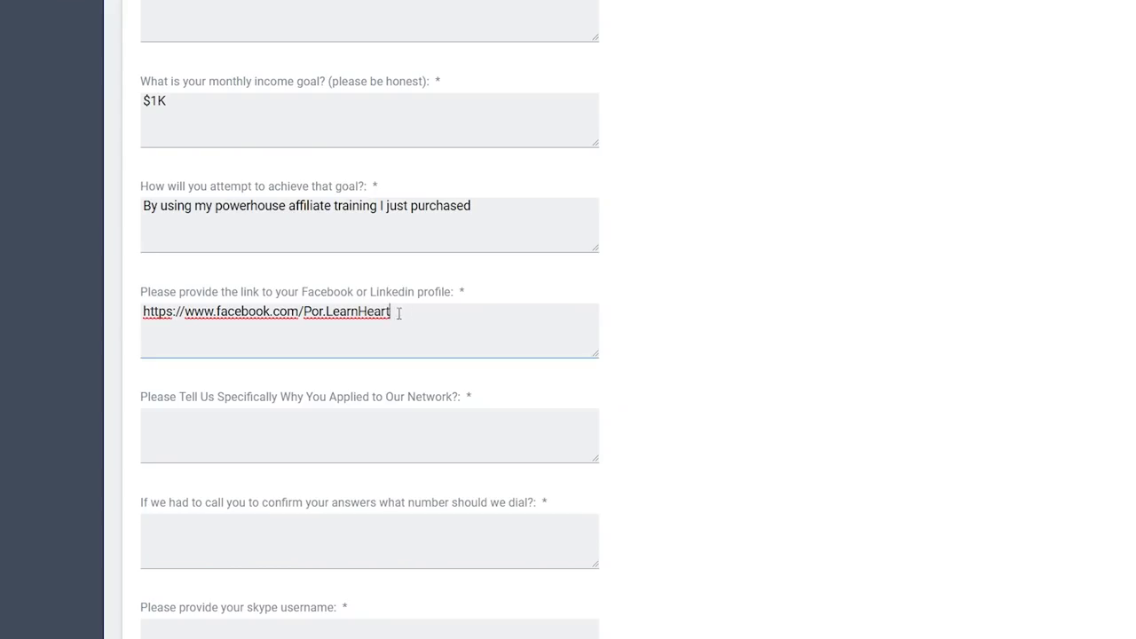
{"action": "left_click_drag", "start_coordinate": [399, 314], "coordinate": [303, 313]}
{"action": "left_click", "coordinate": [674, 301]}
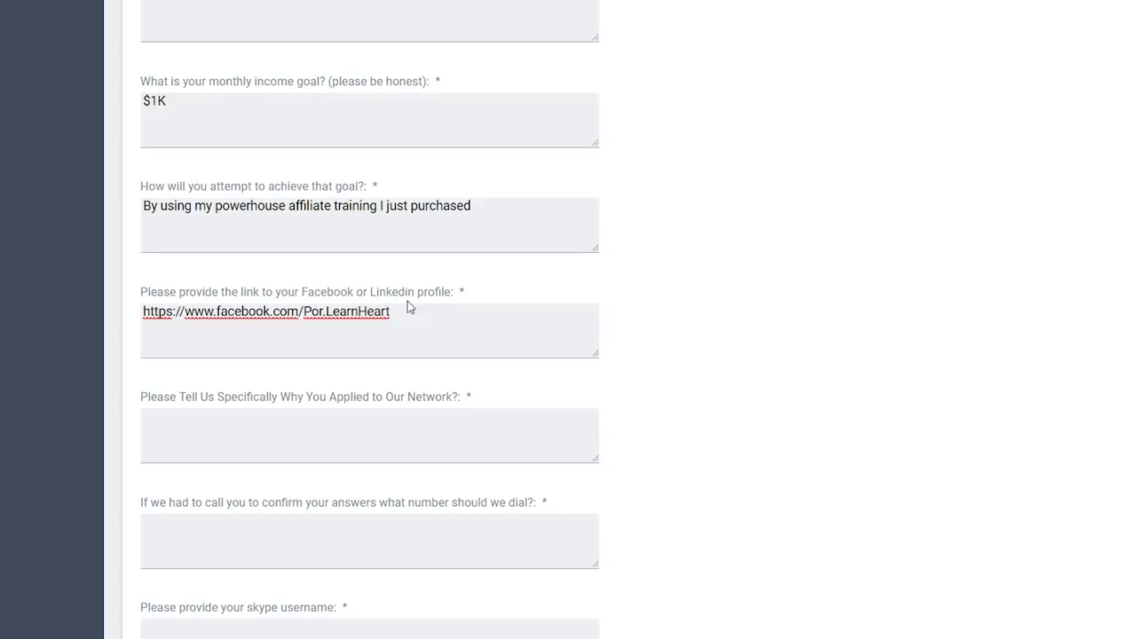
{"action": "key", "text": "Tab"}
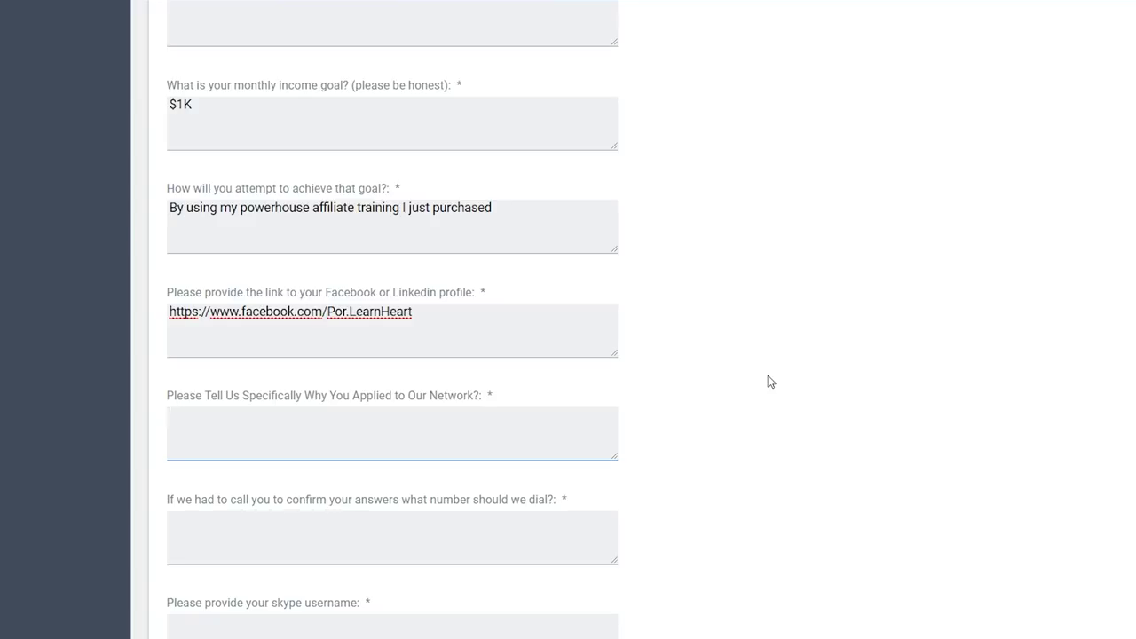
Step: Answer why the network was applied to with "I've seen a massive income"
{"action": "type", "text": "I've seen a massive income"}
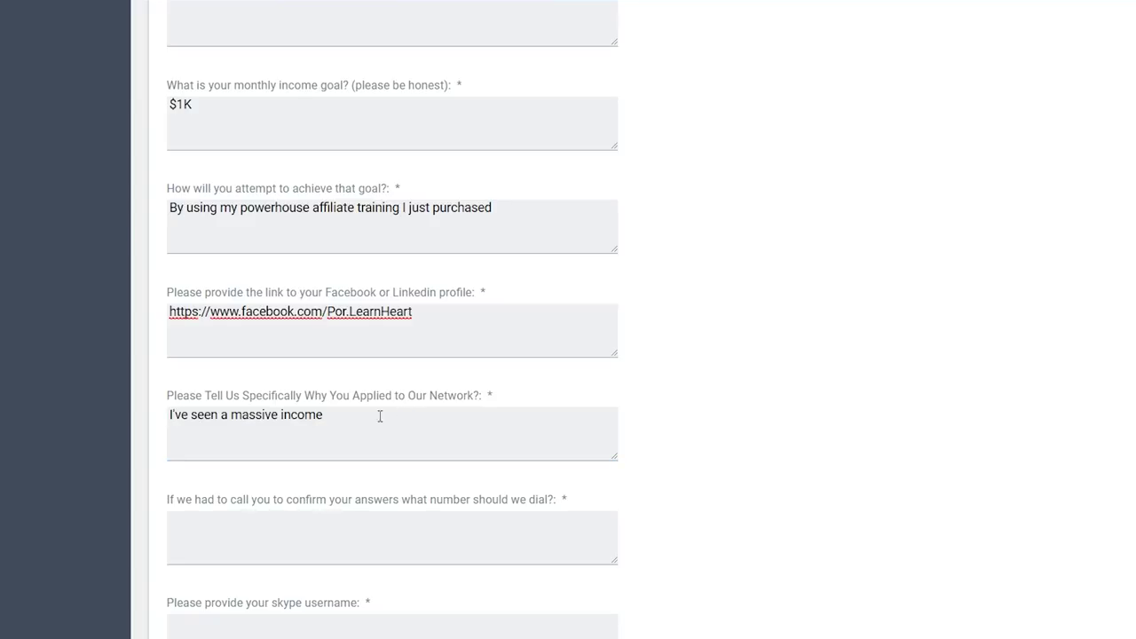
Step: Review the questions asking for a call-back phone number and a Skype username
{"action": "scroll", "coordinate": [305, 530], "scroll_direction": "down", "scroll_amount": 2}
{"action": "left_click", "coordinate": [310, 461]}
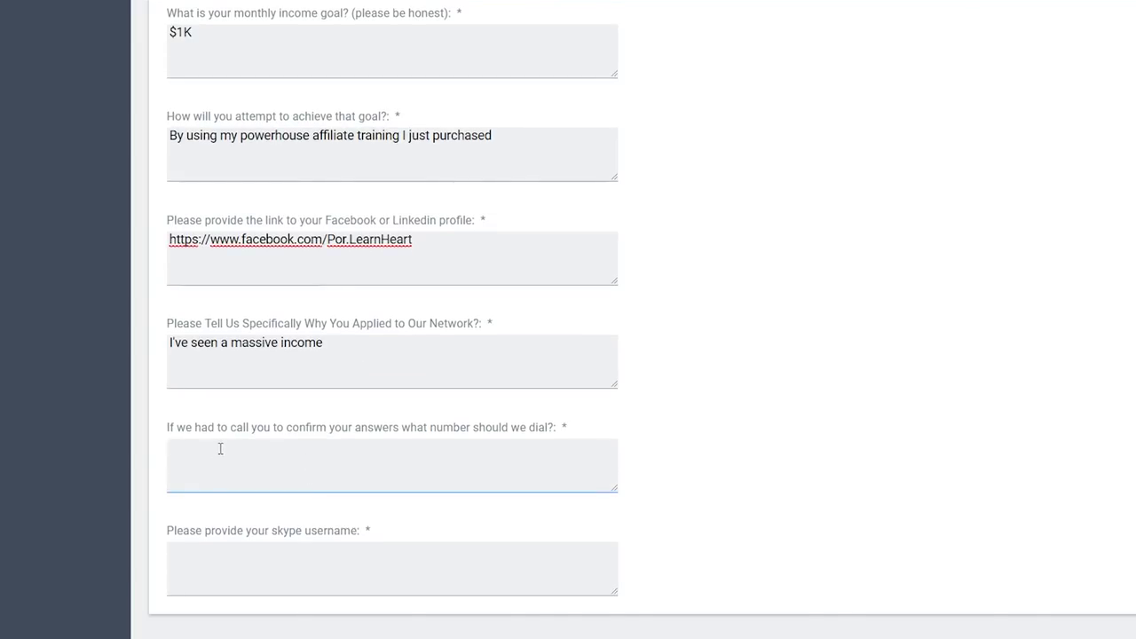
{"action": "scroll", "coordinate": [215, 447], "scroll_direction": "down", "scroll_amount": 1}
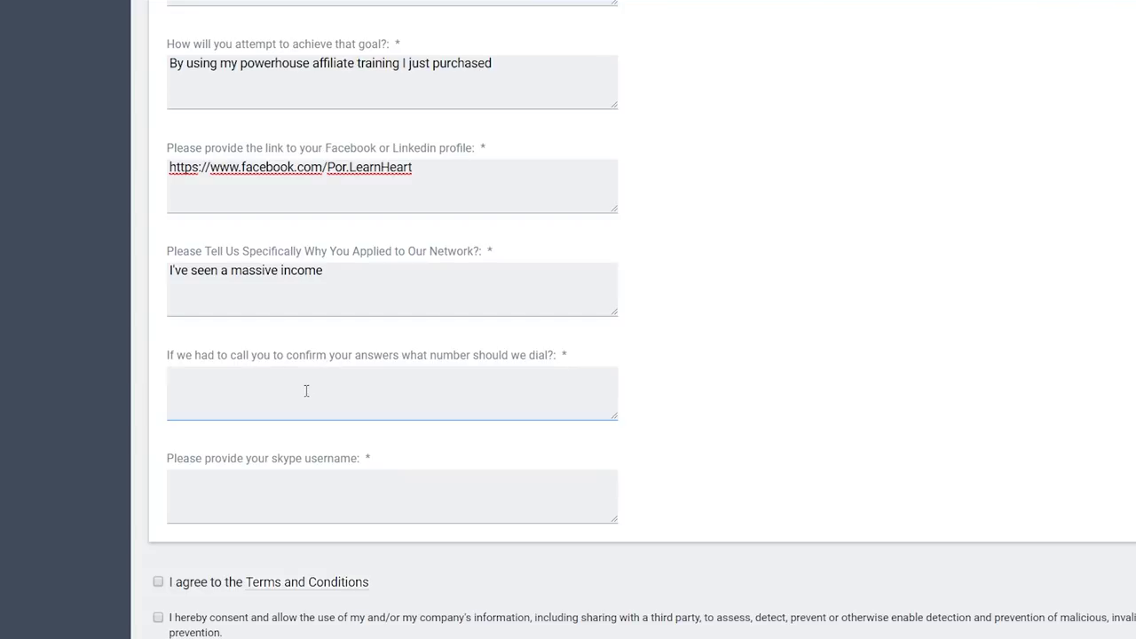
{"action": "scroll", "coordinate": [251, 391], "scroll_direction": "down", "scroll_amount": 1}
{"action": "left_click", "coordinate": [242, 413]}
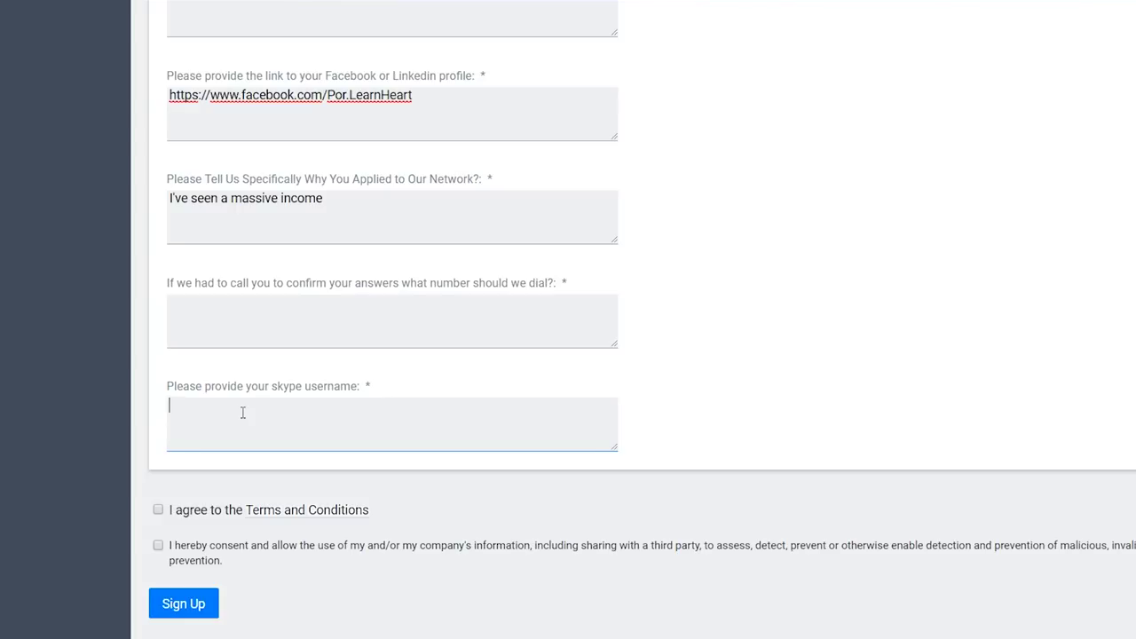
Step: Agree to the Terms and Conditions and consent to the use and third-party sharing of personal and company information
{"action": "left_click", "coordinate": [158, 509]}
{"action": "left_click", "coordinate": [158, 545]}
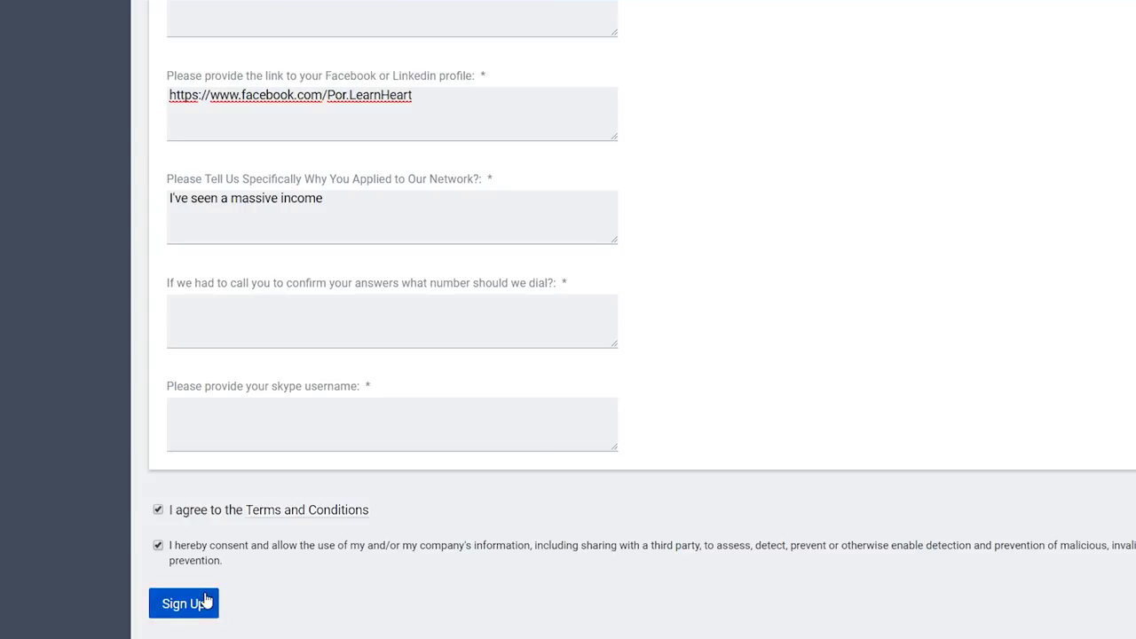
Step: Review the application from the answered Additional Questions back to the Account Details at the start of the form
{"action": "scroll", "coordinate": [310, 557], "scroll_direction": "up", "scroll_amount": 1}
{"action": "scroll", "coordinate": [311, 557], "scroll_direction": "up", "scroll_amount": 2}
{"action": "scroll", "coordinate": [310, 552], "scroll_direction": "up", "scroll_amount": 1}
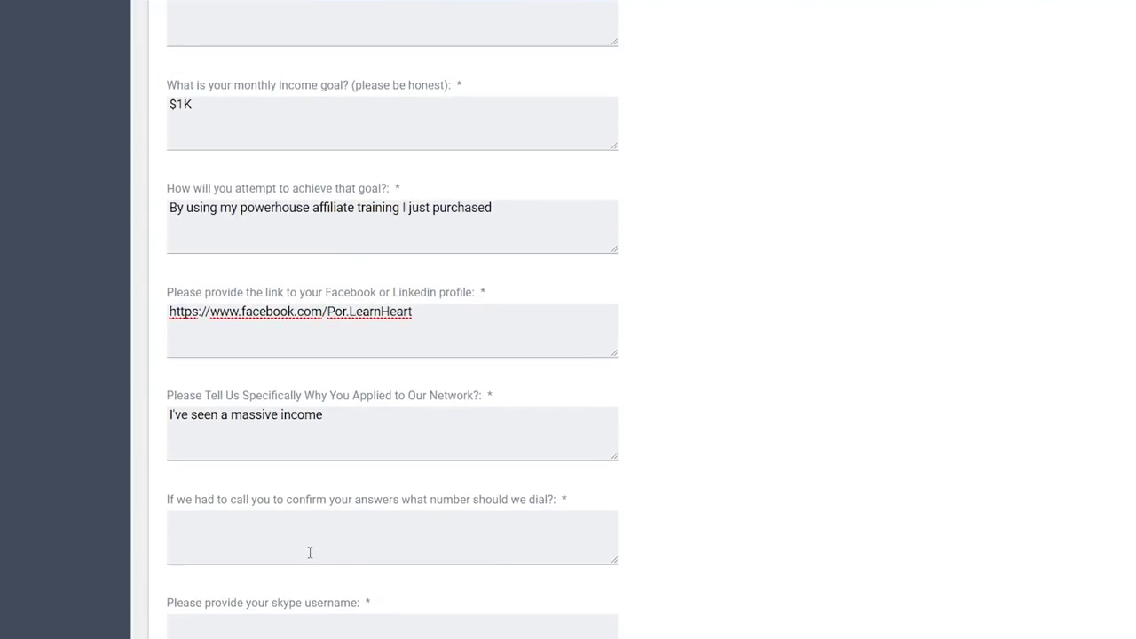
{"action": "scroll", "coordinate": [310, 551], "scroll_direction": "up", "scroll_amount": 1}
{"action": "scroll", "coordinate": [310, 552], "scroll_direction": "up", "scroll_amount": 1}
{"action": "scroll", "coordinate": [268, 256], "scroll_direction": "up", "scroll_amount": 13}
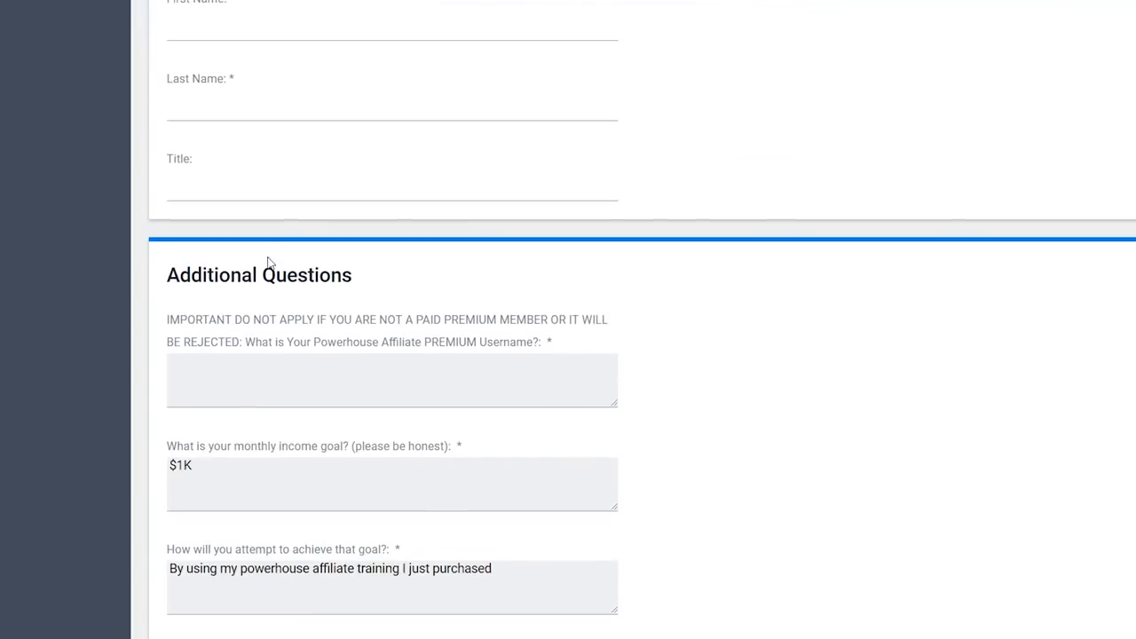
{"action": "scroll", "coordinate": [271, 271], "scroll_direction": "up", "scroll_amount": 7}
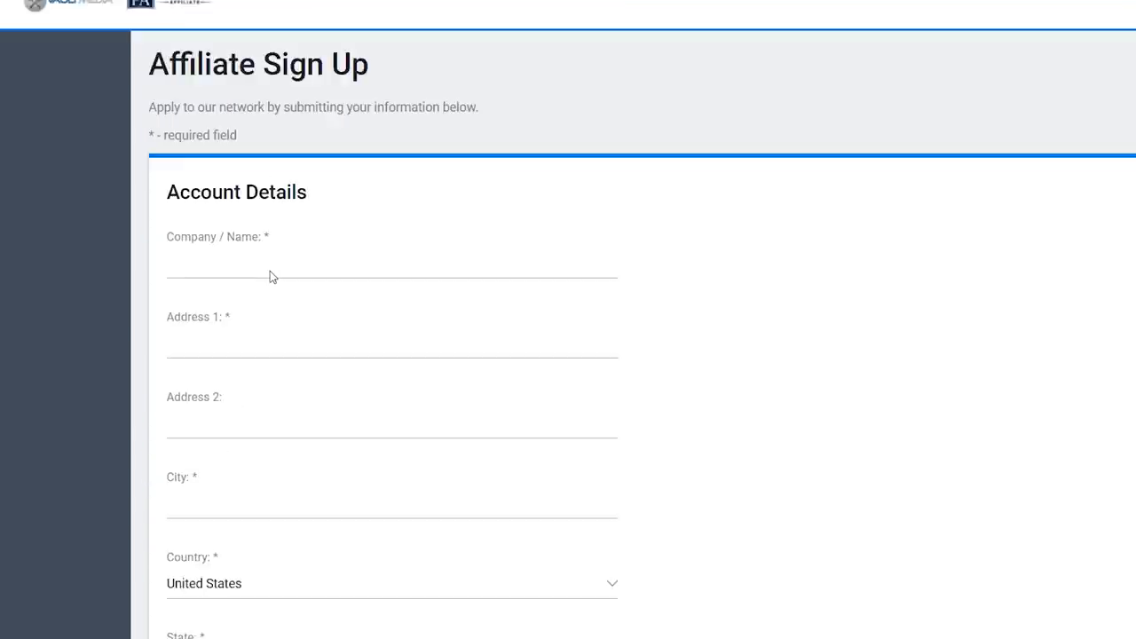